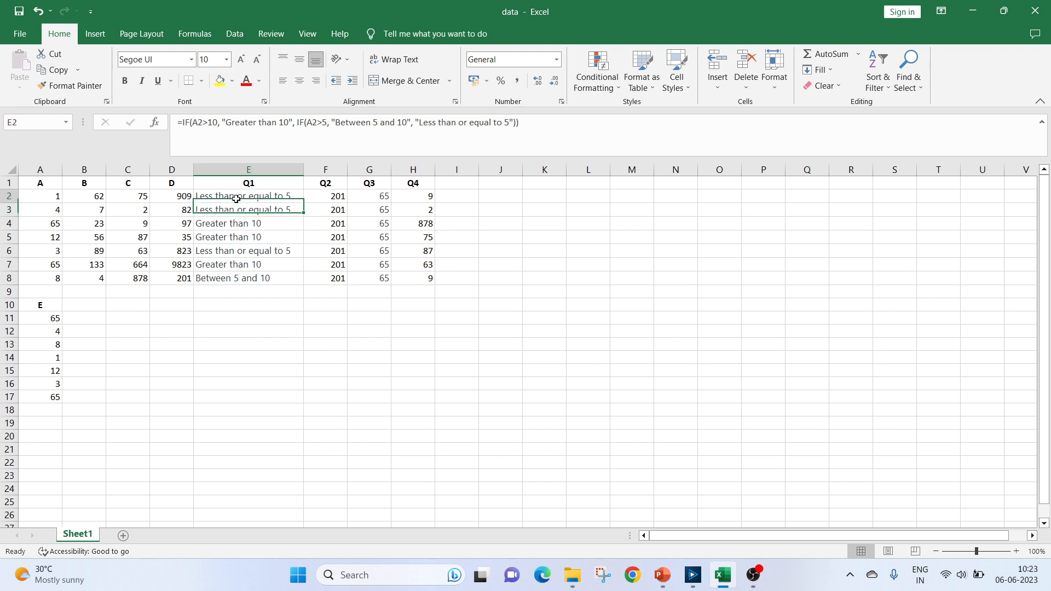
# Compare row 7's nested IF result in Excel with the Q1 Formula tool's expression and output records in Alteryx Designer
pyautogui.click(45, 266)
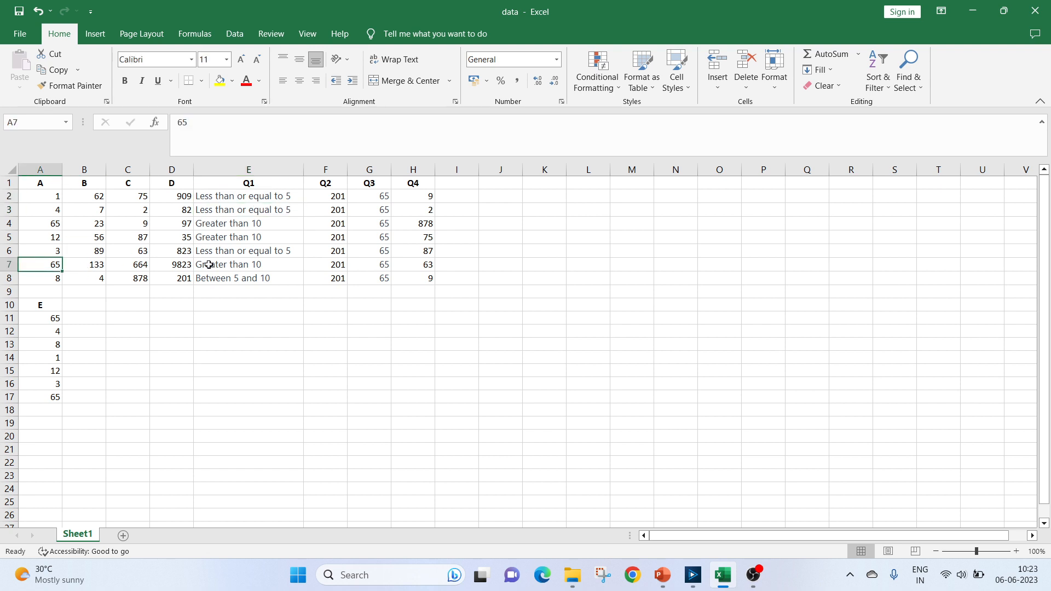
pyautogui.click(256, 266)
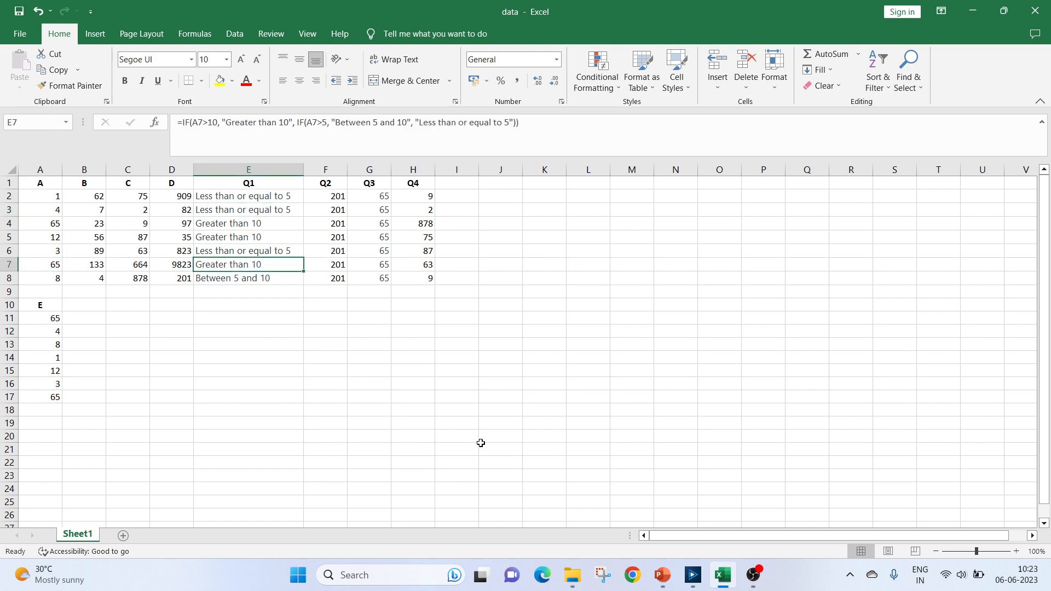
pyautogui.click(696, 576)
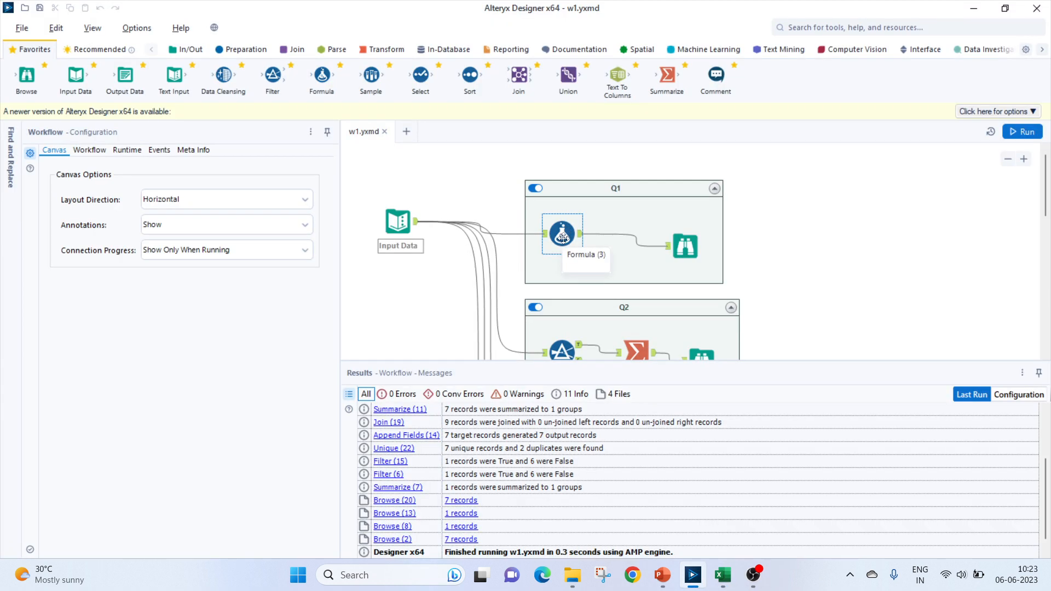
pyautogui.click(562, 236)
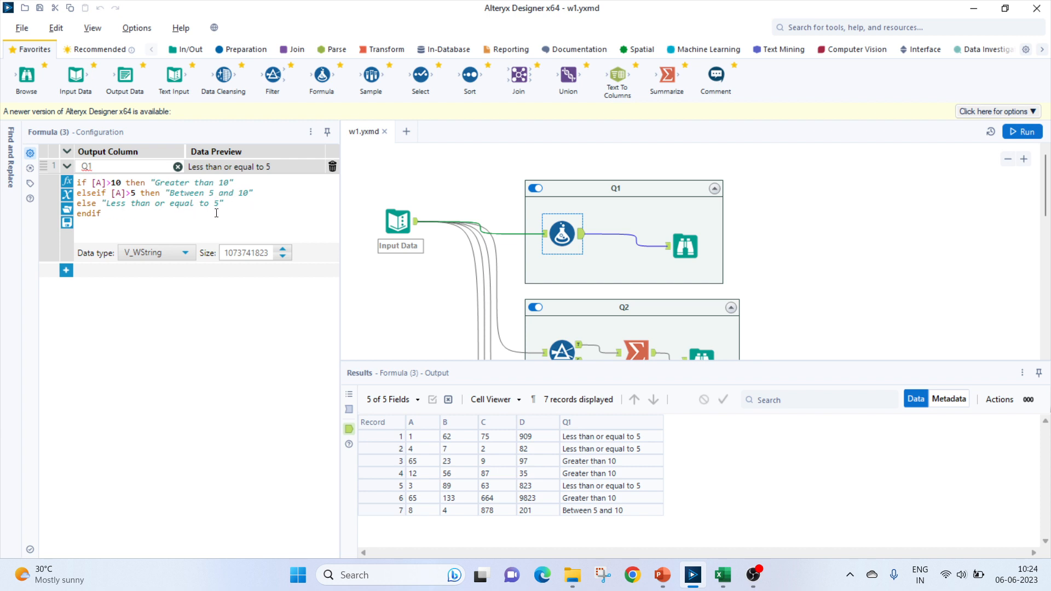
pyautogui.click(584, 439)
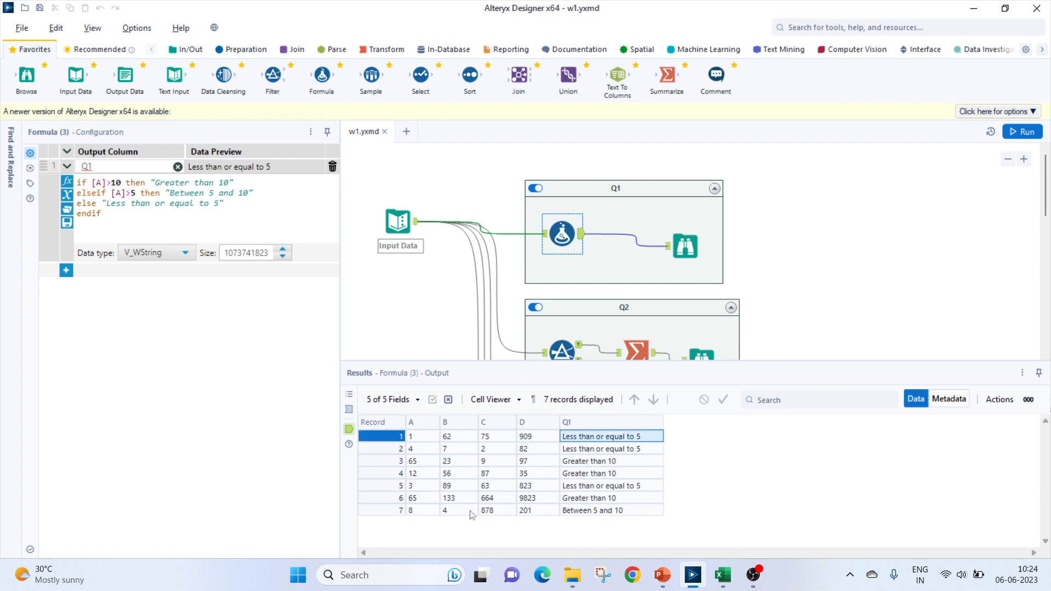
pyautogui.click(413, 498)
pyautogui.click(590, 490)
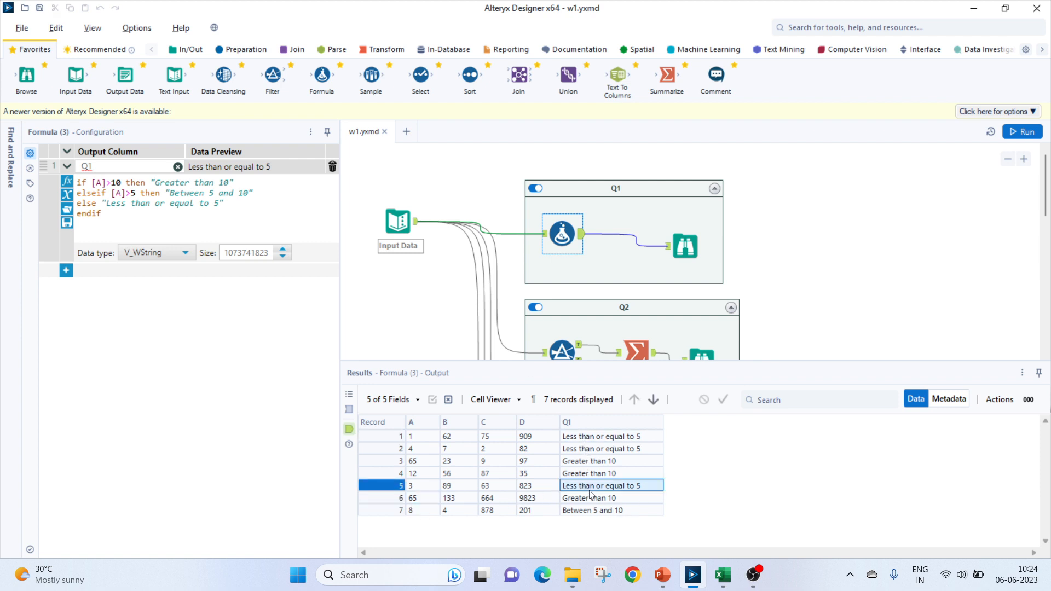
pyautogui.click(588, 509)
pyautogui.click(590, 499)
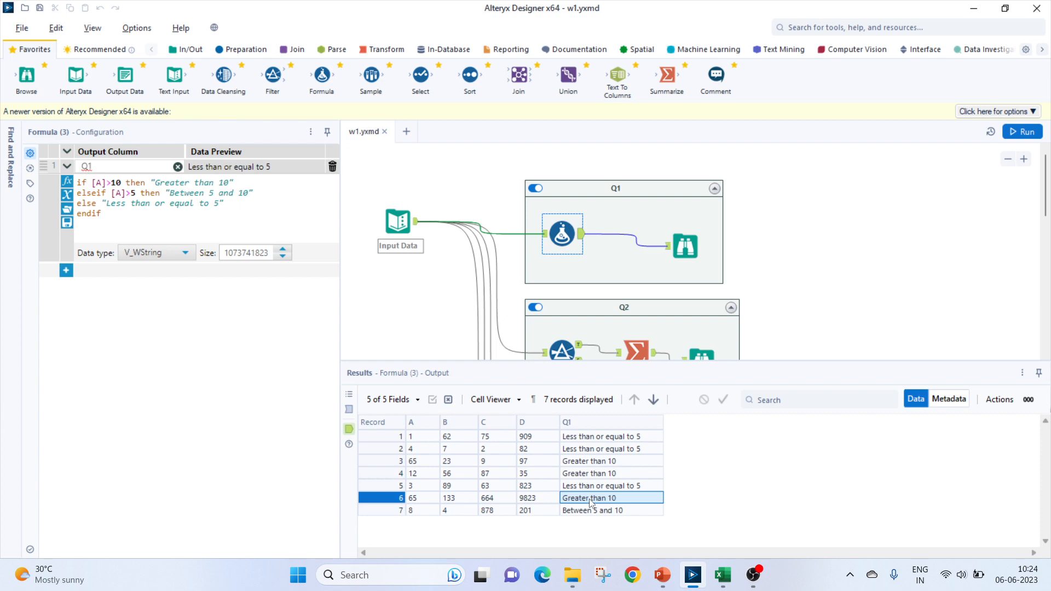
# Review the SUMIFS explanation in the PowerPoint slide and inspect the corresponding formula in cell F2 of the Excel sheet
pyautogui.click(663, 574)
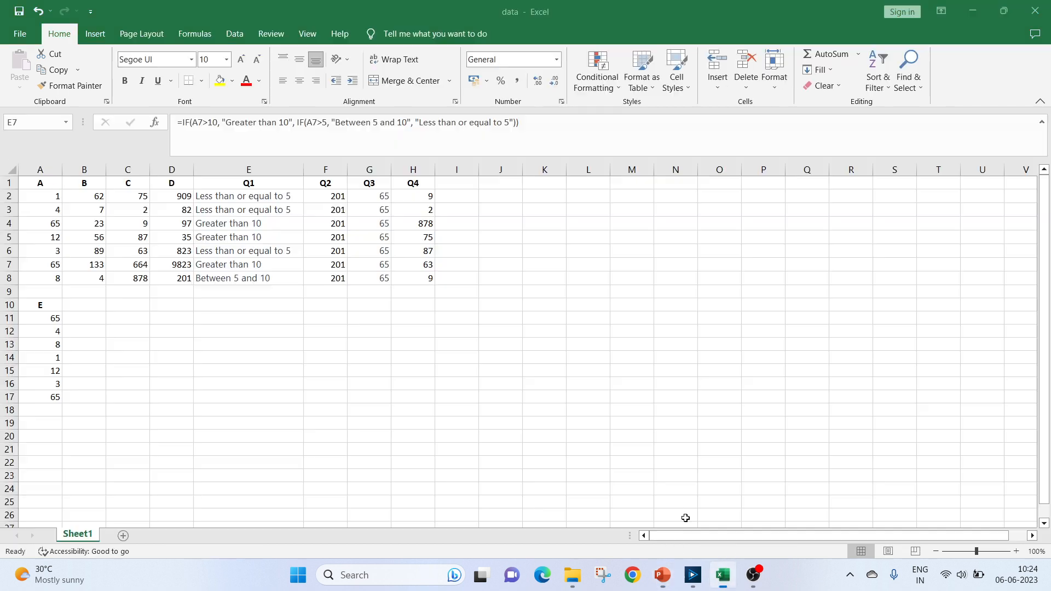
pyautogui.click(722, 575)
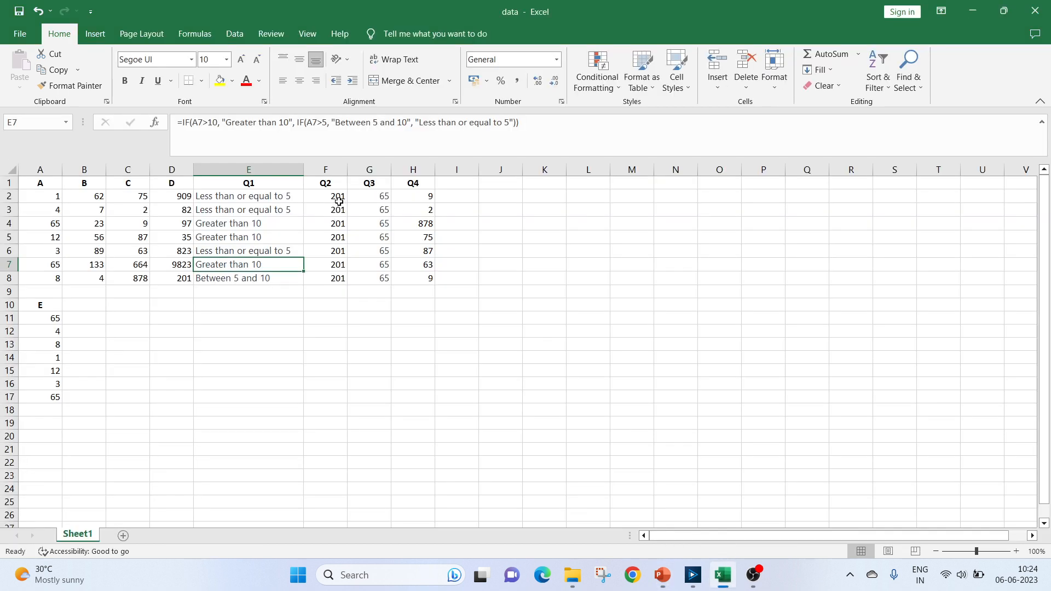
pyautogui.click(335, 197)
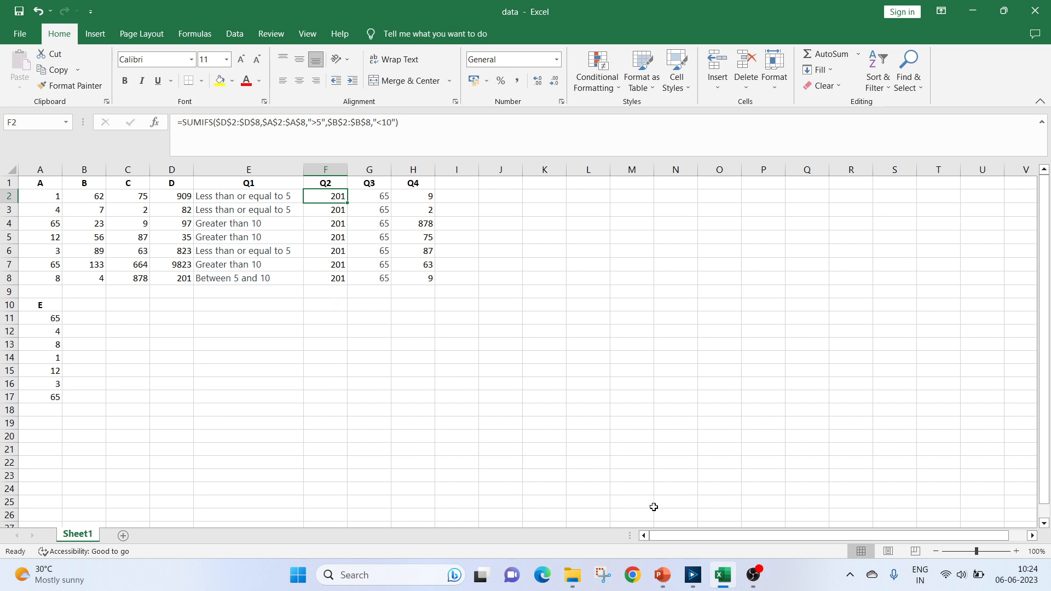
# In Alteryx Designer, examine the Q2 container's Filter, Summarize and Browse tools that reproduce the SUMIFS calculation
pyautogui.click(689, 581)
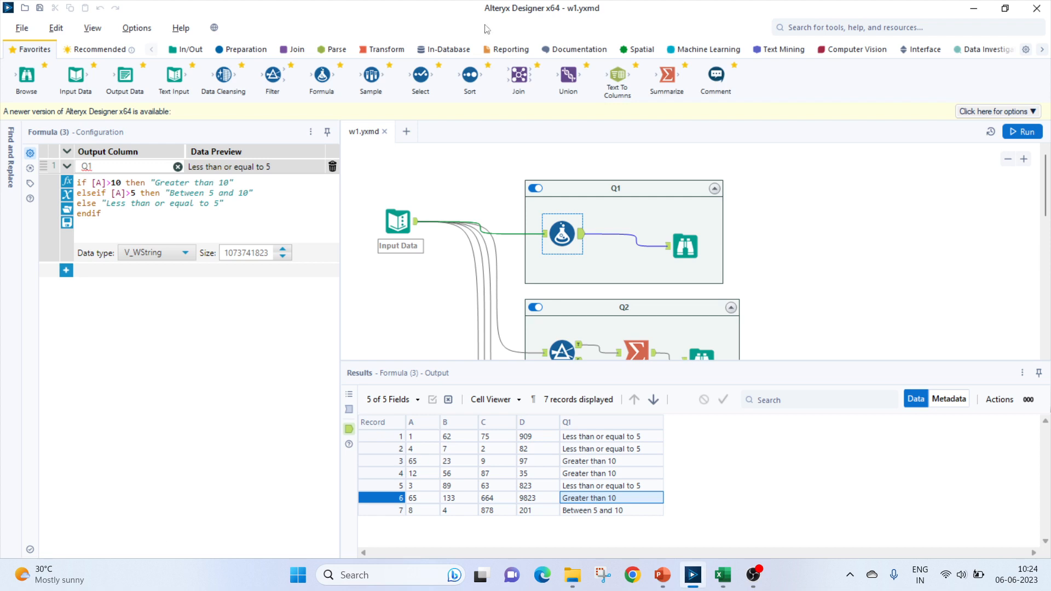
pyautogui.scroll(-1, 599, 283)
pyautogui.click(561, 296)
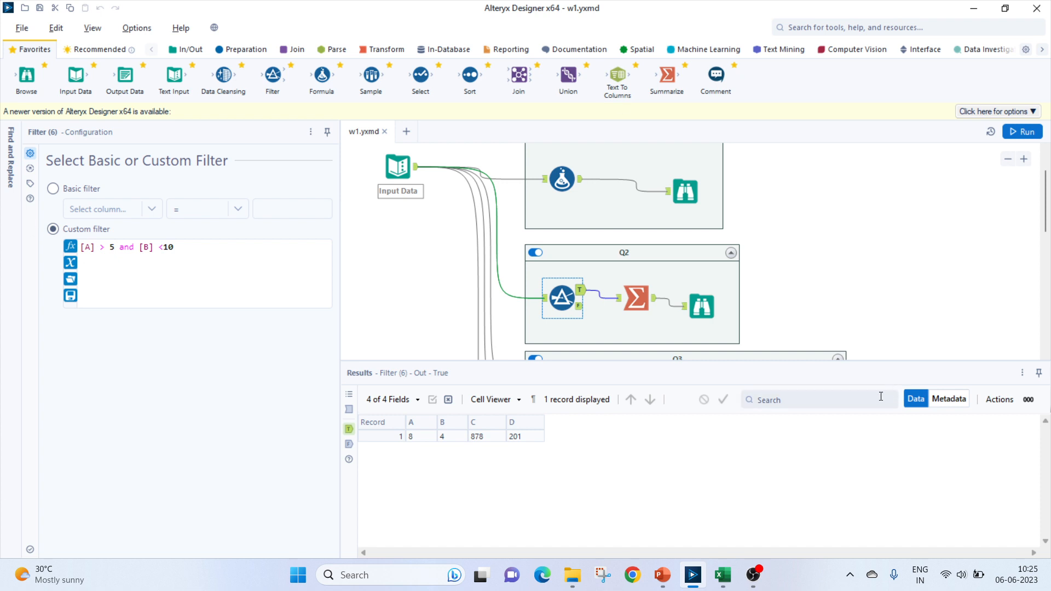
pyautogui.click(636, 298)
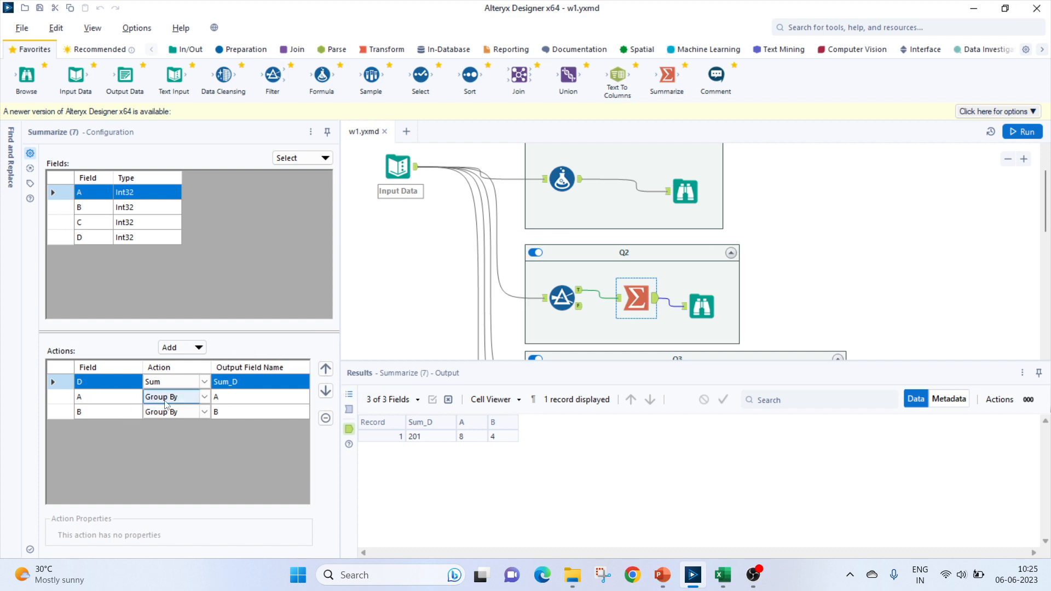
pyautogui.click(701, 306)
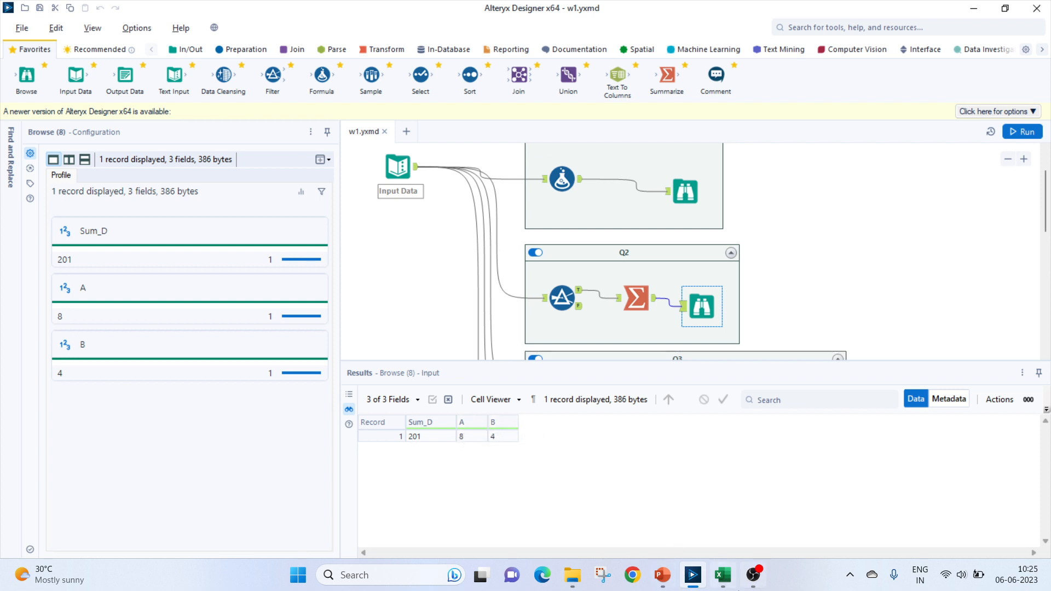
# Review the INDEX and MATCH explanation in PowerPoint, and check Excel's G2 formula against cells B7 and A7
pyautogui.click(662, 576)
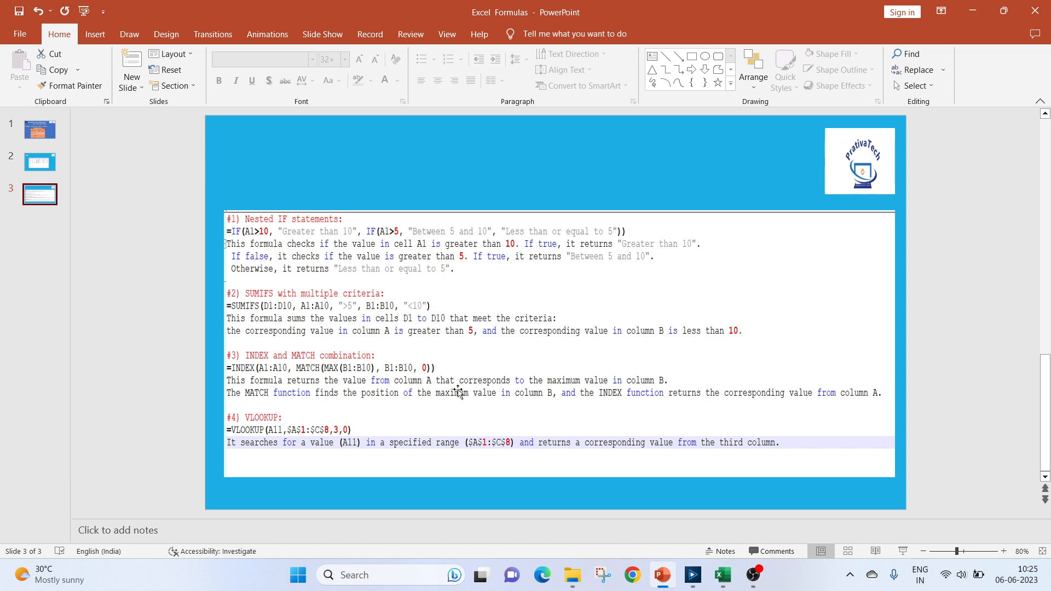
pyautogui.click(730, 573)
pyautogui.click(378, 197)
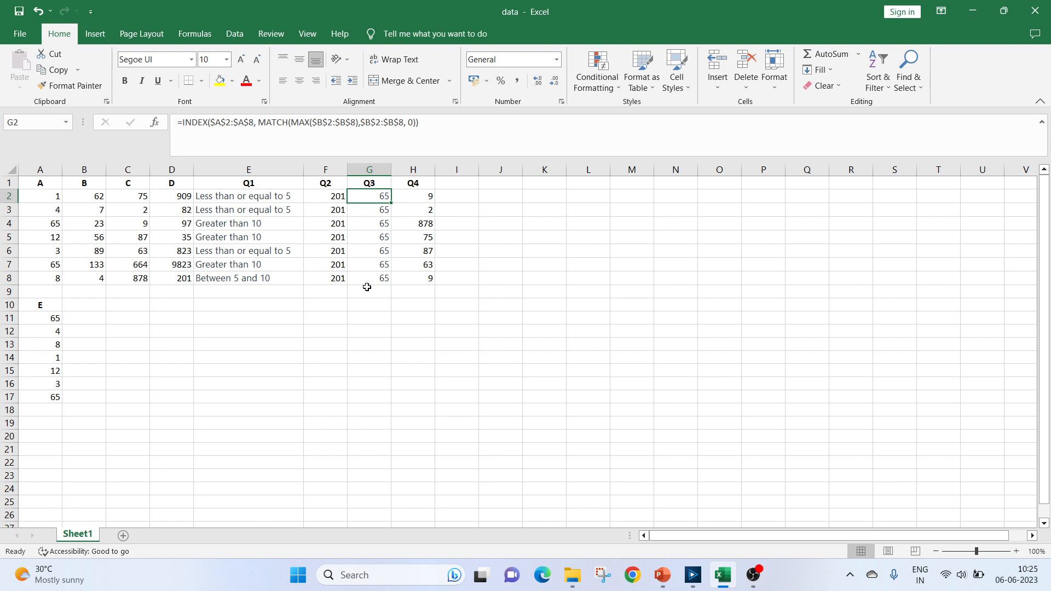
pyautogui.click(96, 265)
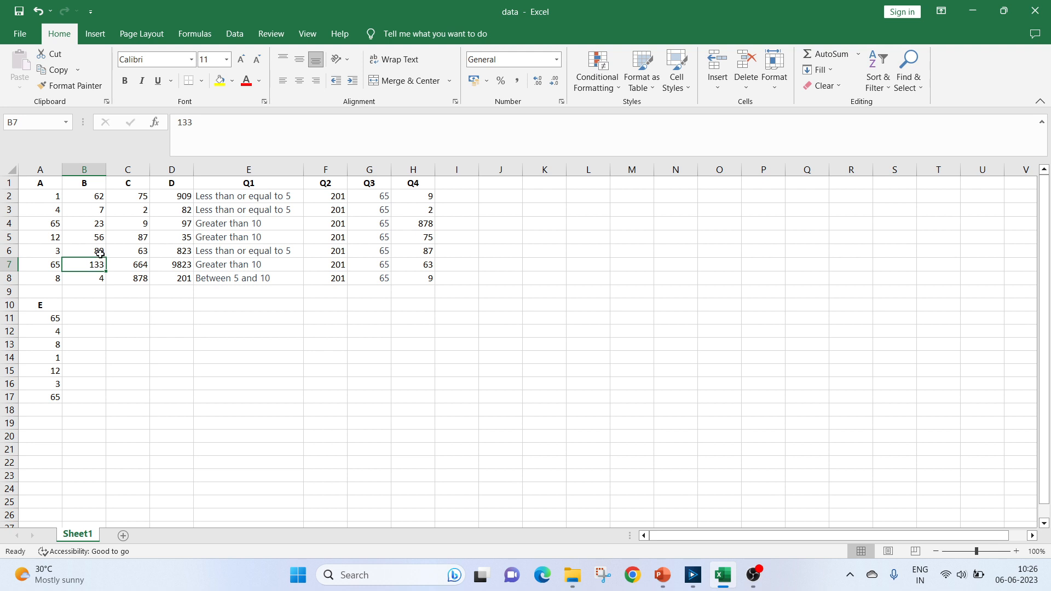
pyautogui.click(45, 267)
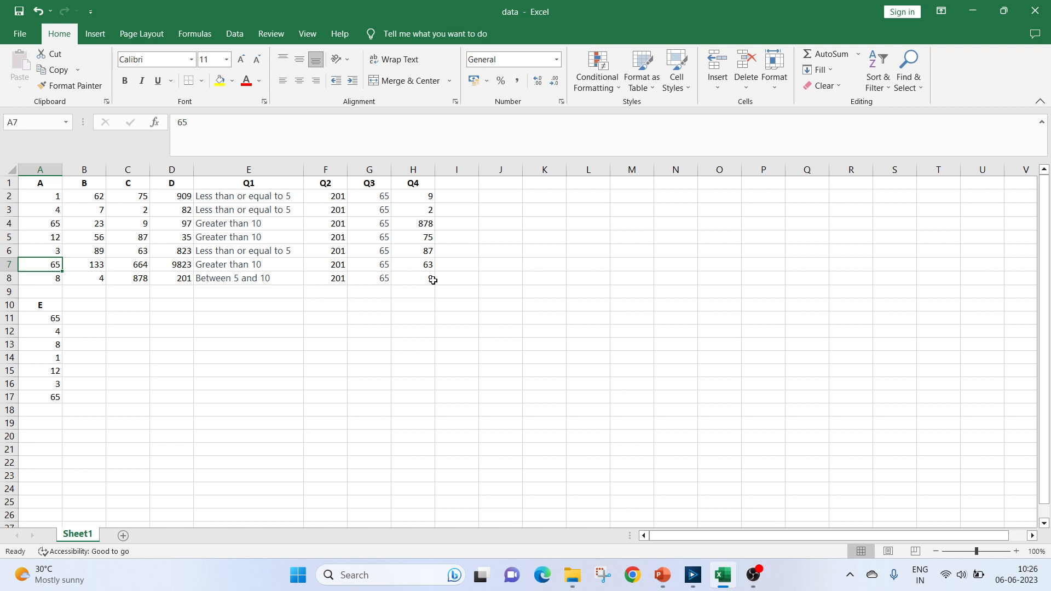
# In Alteryx Designer, examine the Q3 container's Summarize, Append Fields, Filter, Select and Browse tools one after another
pyautogui.click(693, 574)
pyautogui.scroll(-5, 565, 296)
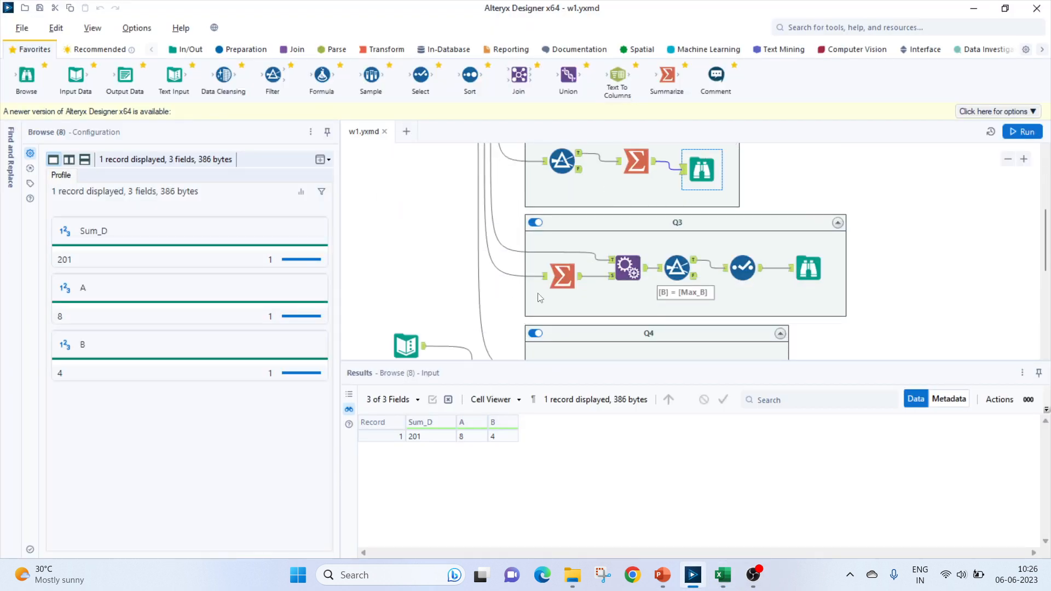
pyautogui.click(562, 282)
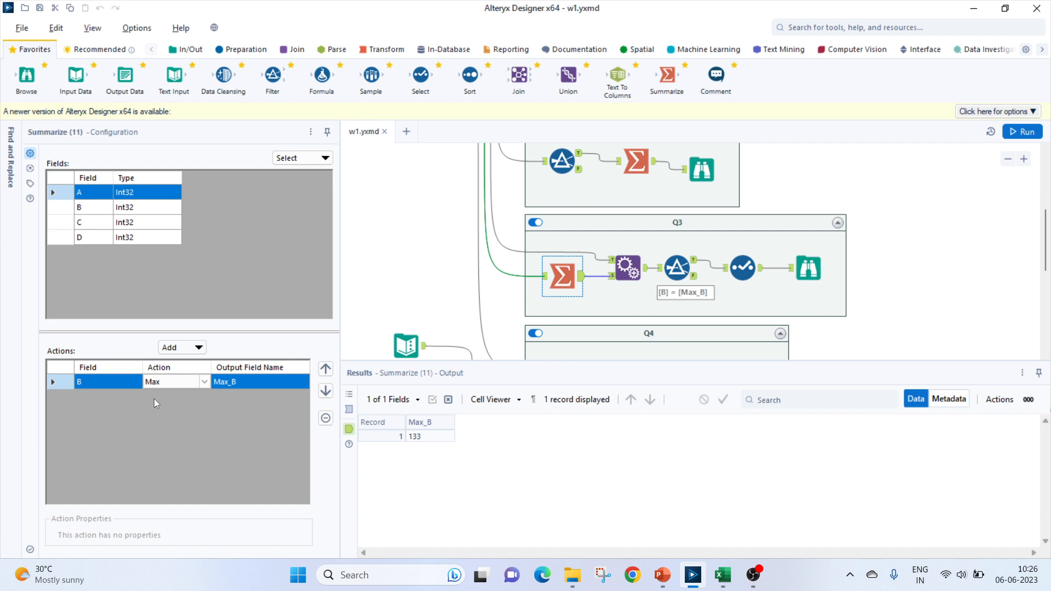
pyautogui.click(630, 272)
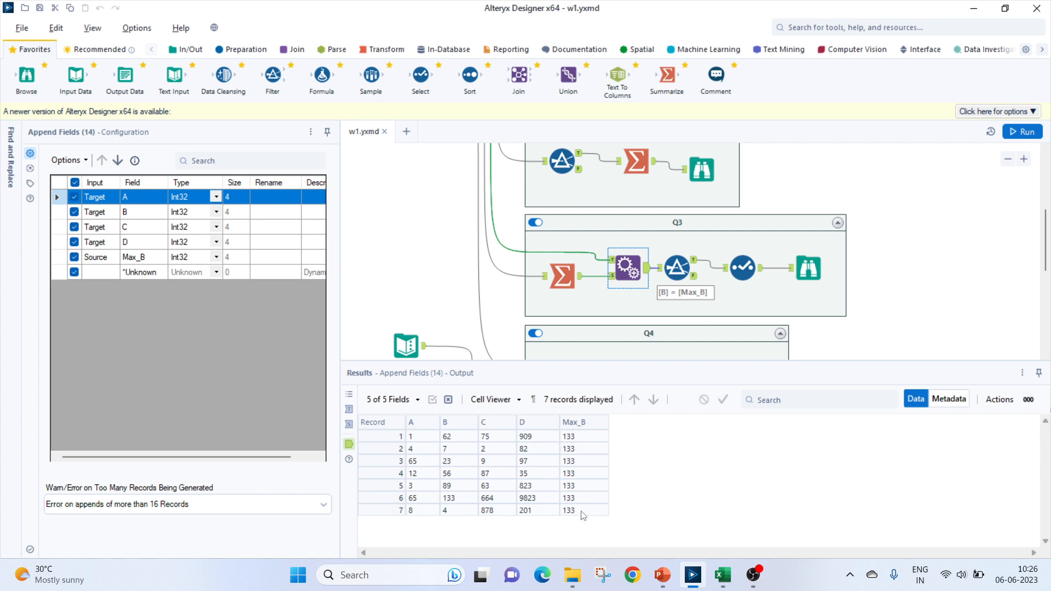
pyautogui.click(677, 268)
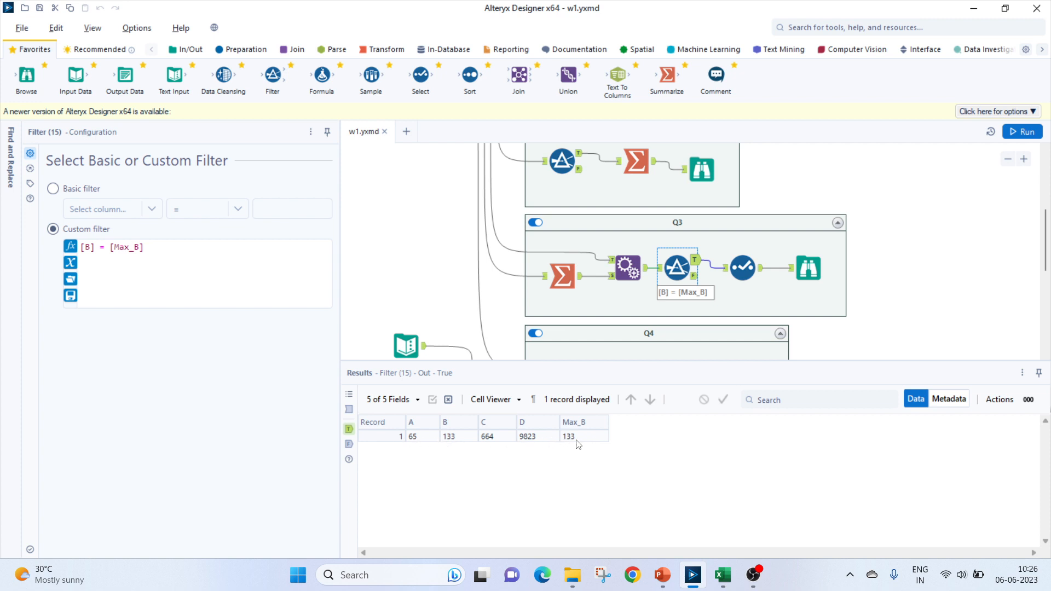
pyautogui.click(742, 271)
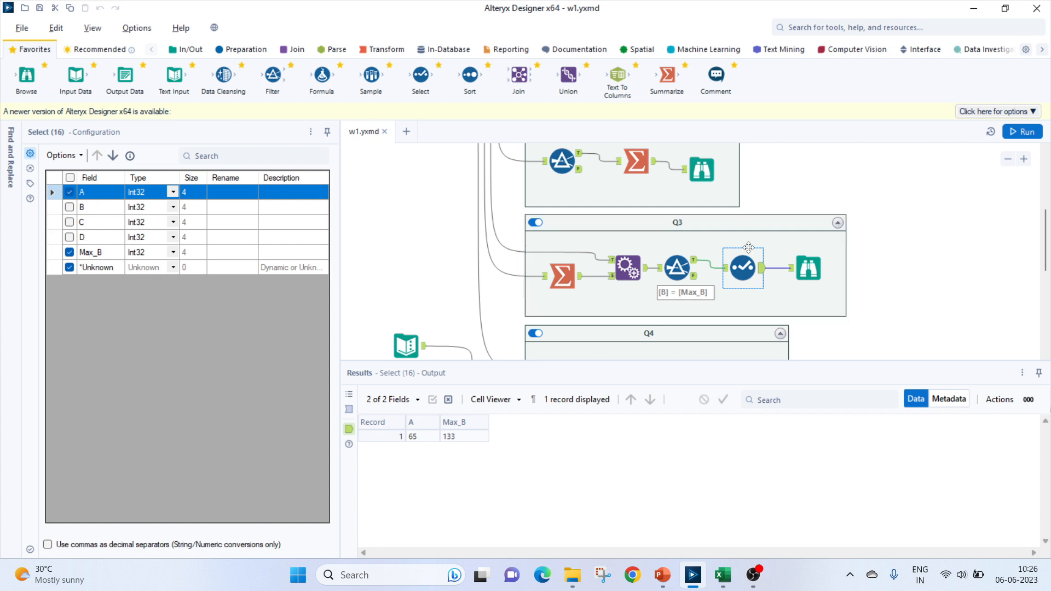
pyautogui.click(808, 269)
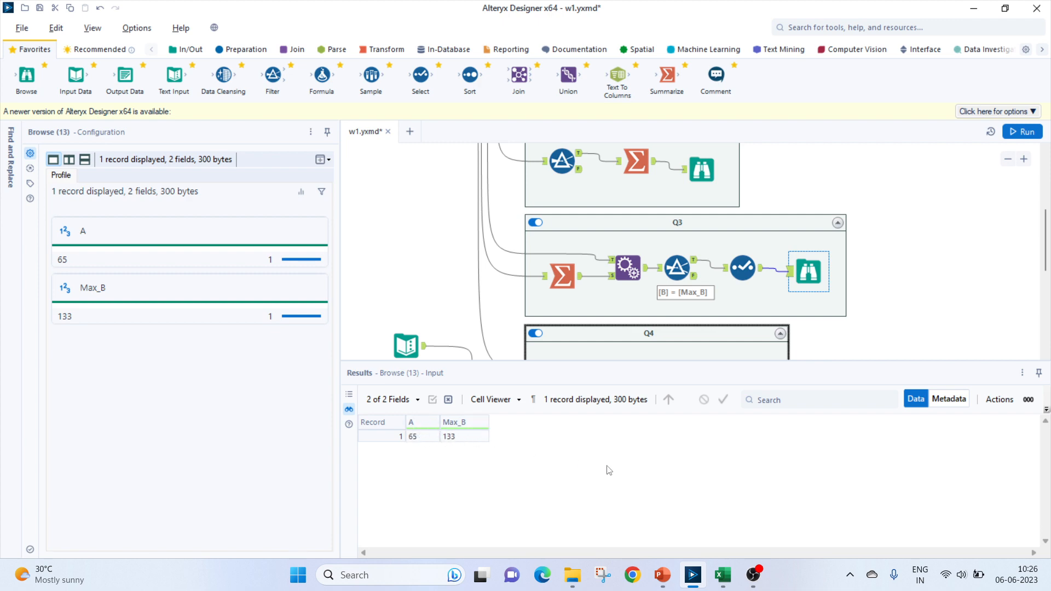
# Review the VLOOKUP explanation in PowerPoint, and inspect the lookup value and table range referenced by Excel's H2 formula
pyautogui.click(662, 575)
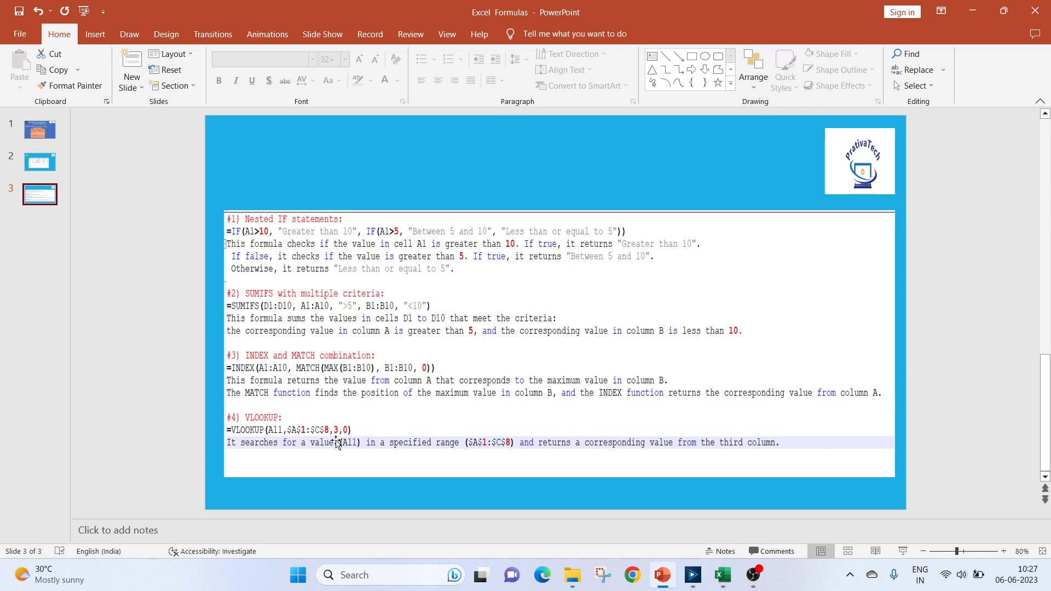
pyautogui.click(722, 574)
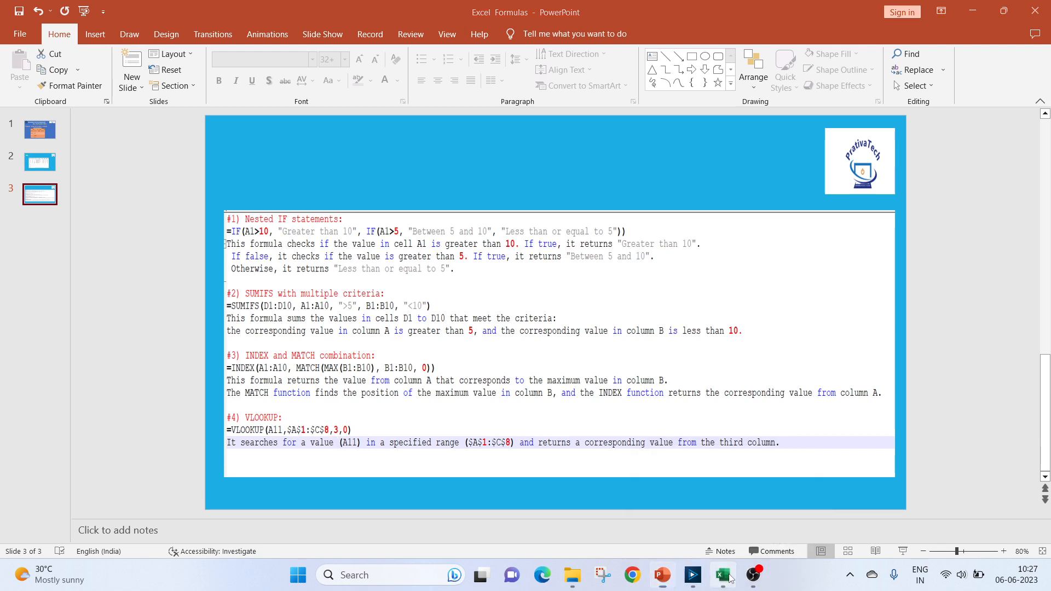
pyautogui.click(425, 197)
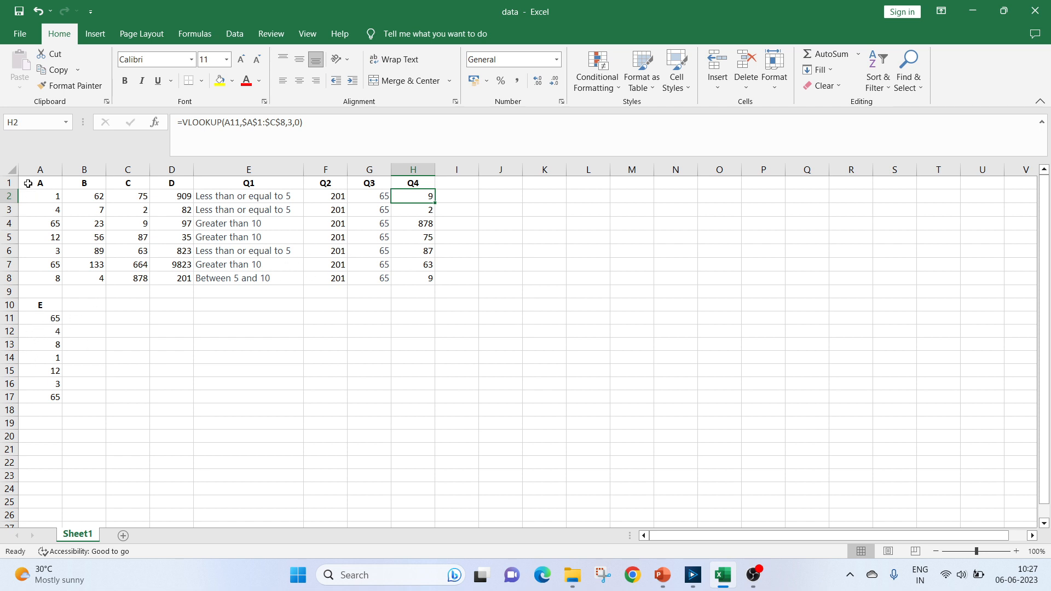
pyautogui.click(425, 141)
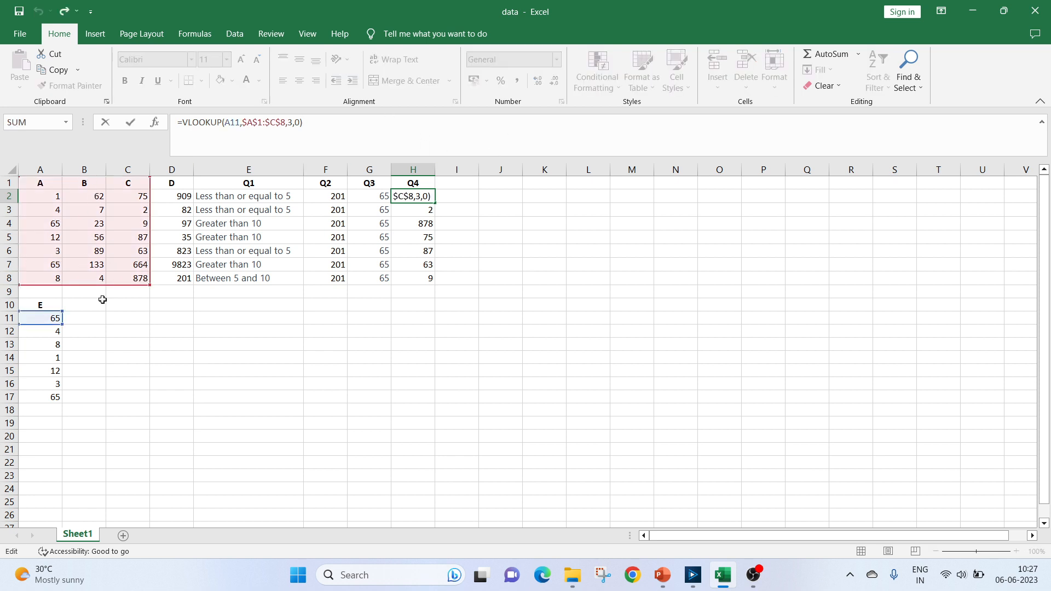
pyautogui.click(54, 224)
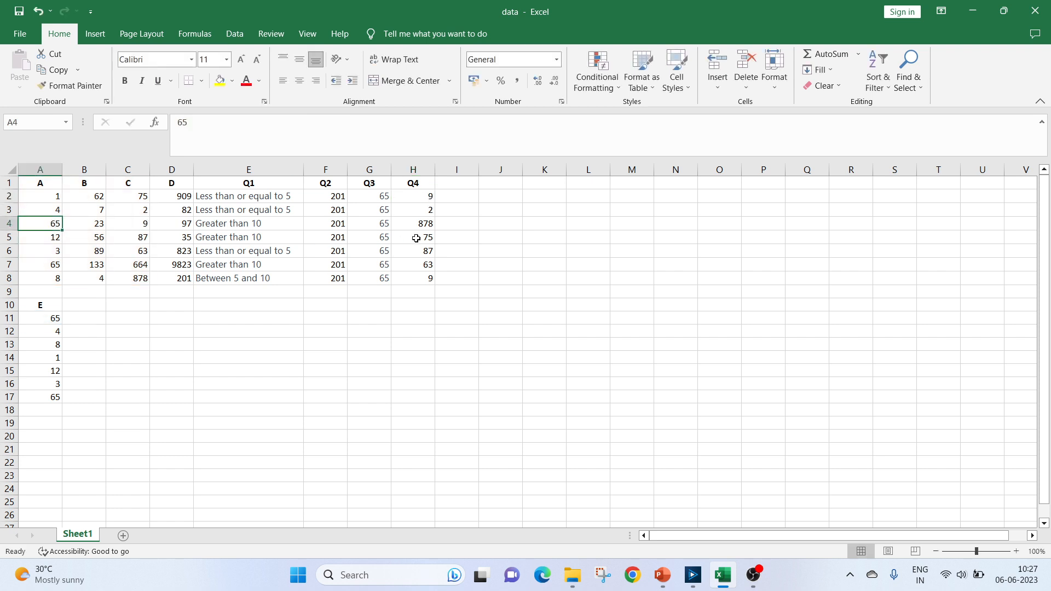
# Trace the Q4 VLOOKUP results in H2, H3 and H8 against the matching values in columns A and C
pyautogui.click(428, 199)
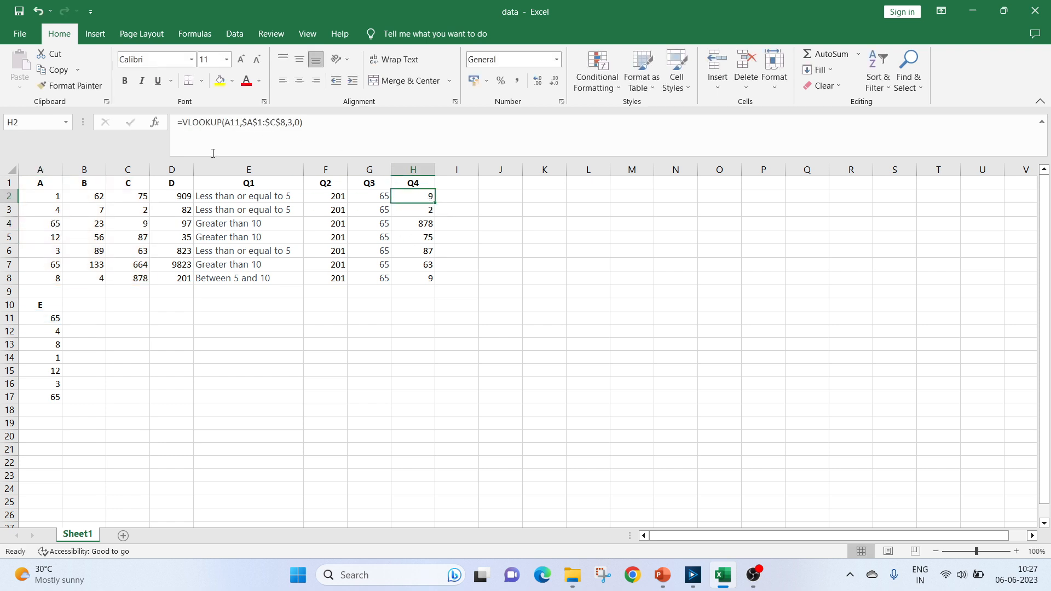
pyautogui.click(137, 225)
pyautogui.click(418, 198)
pyautogui.click(60, 262)
pyautogui.click(58, 228)
pyautogui.click(437, 282)
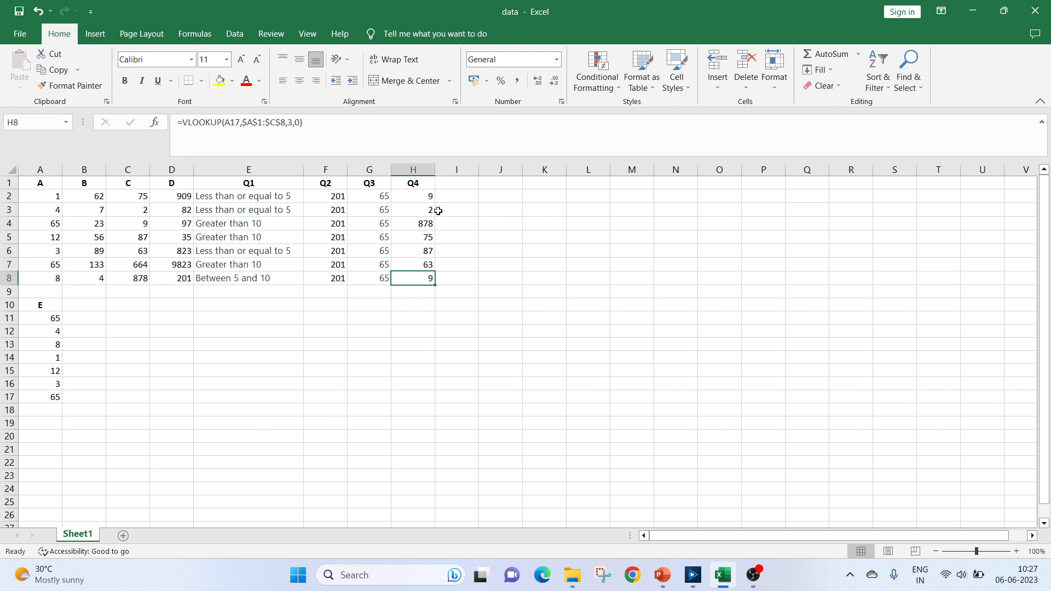
pyautogui.click(437, 209)
pyautogui.click(436, 197)
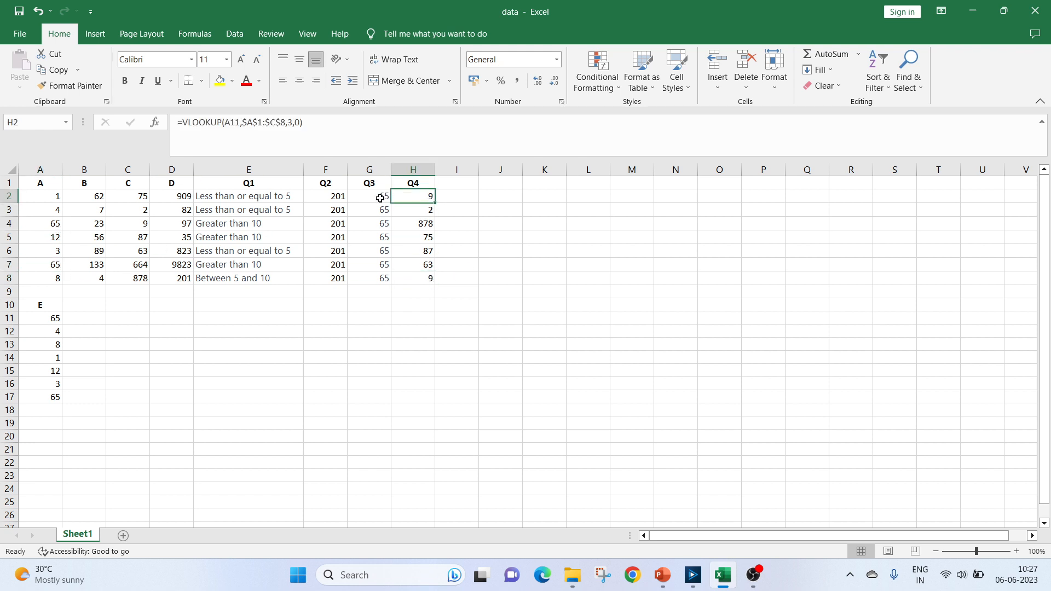
pyautogui.click(103, 267)
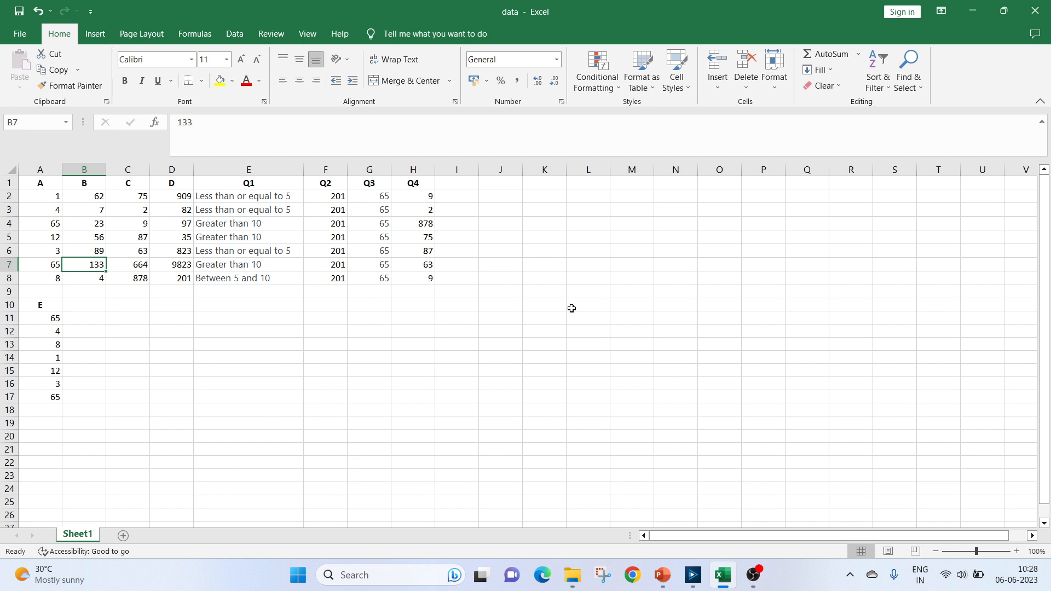
pyautogui.click(425, 196)
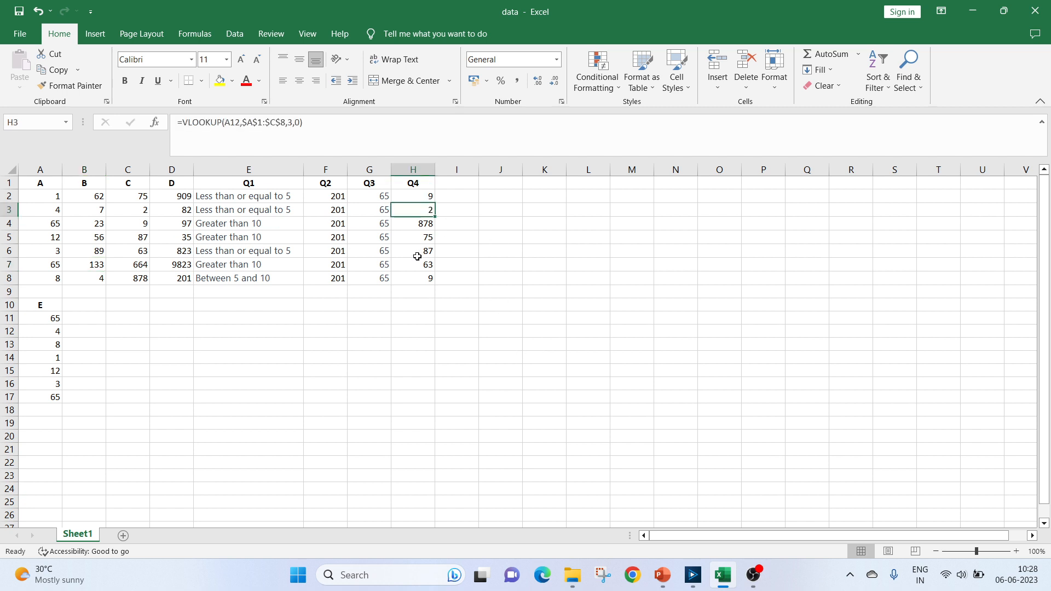
pyautogui.click(424, 278)
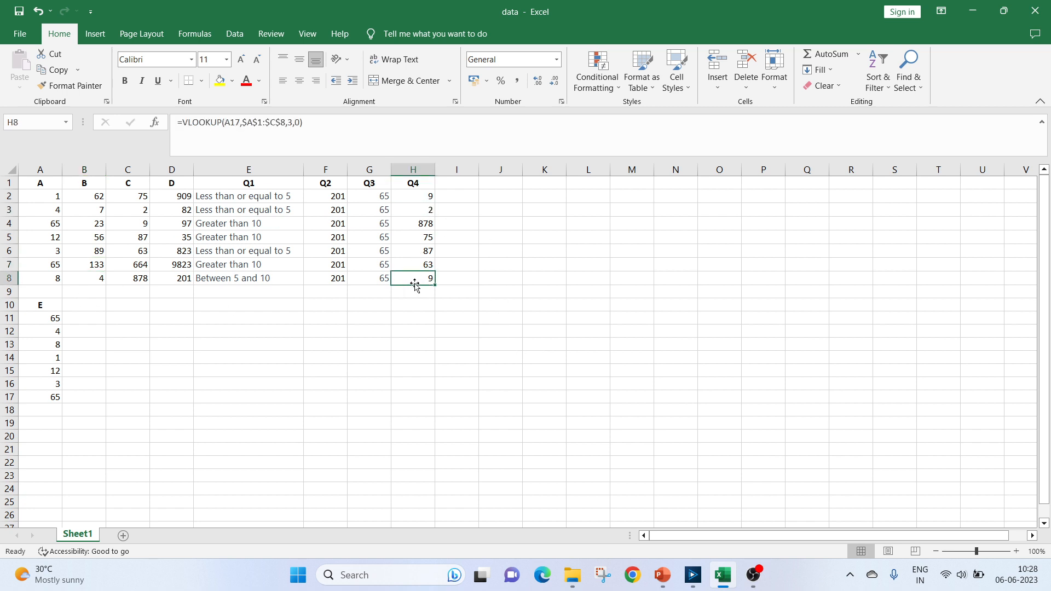
# Switch to Alteryx Designer and examine the Vlookup Data text input and the Q4 container's Join tool configuration and output
pyautogui.click(693, 574)
pyautogui.click(561, 296)
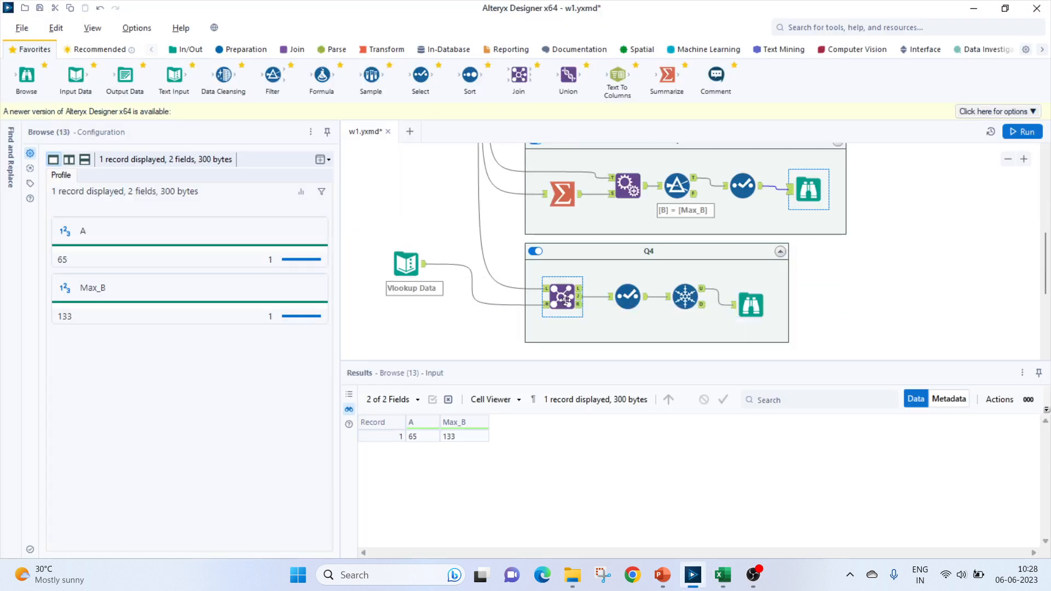
pyautogui.keyDown('ctrl'); pyautogui.click(411, 272); pyautogui.keyUp('ctrl')
pyautogui.click(410, 272)
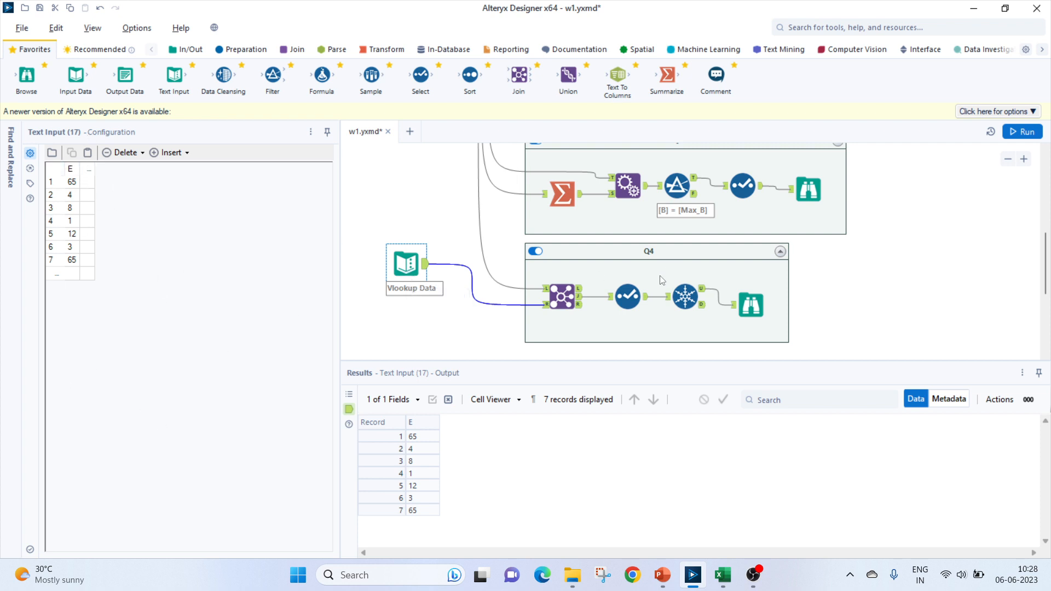
pyautogui.click(564, 299)
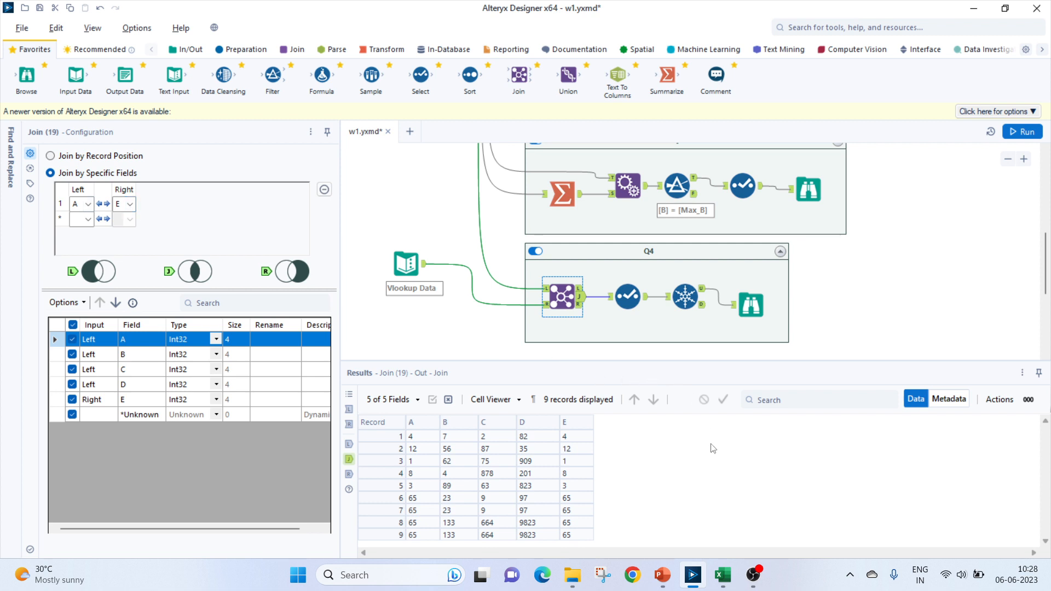
# Examine the Q4 Select tool's kept fields and check its output records 6 to 9 for repeated C and E values
pyautogui.click(629, 298)
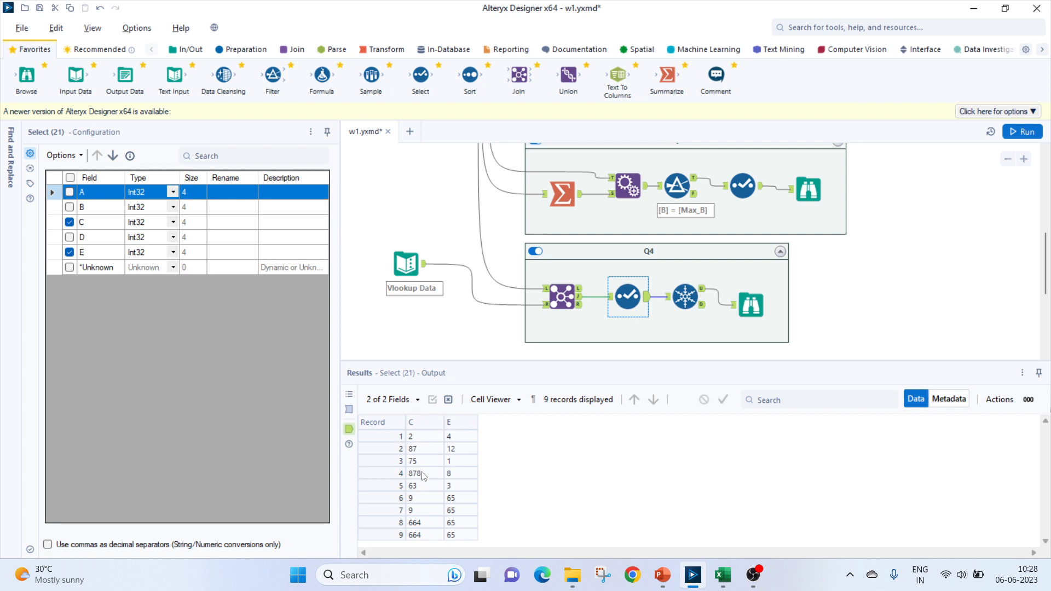
pyautogui.click(411, 499)
pyautogui.click(413, 511)
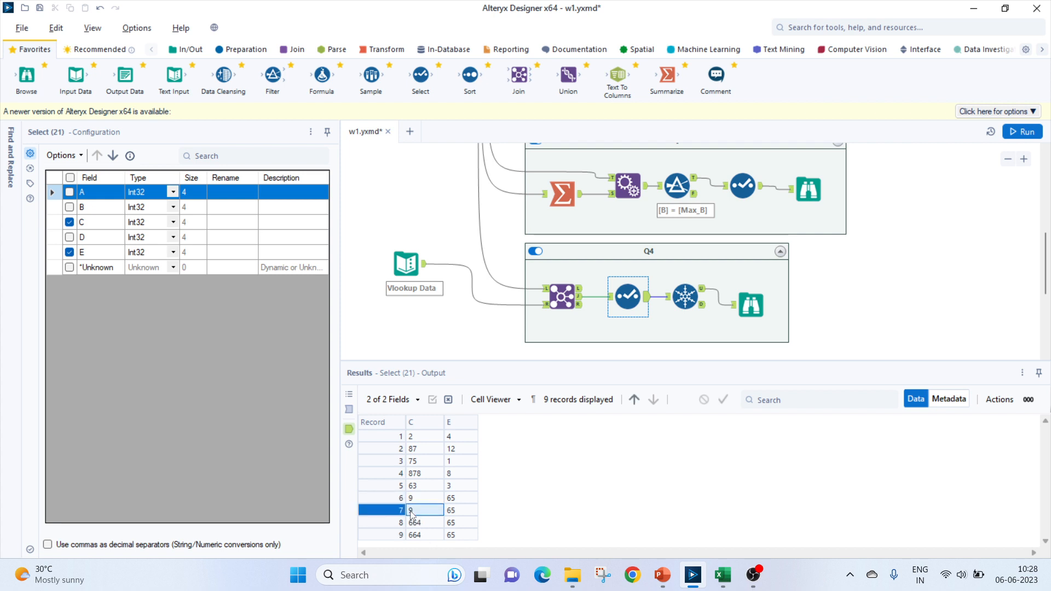
pyautogui.click(416, 524)
pyautogui.click(418, 537)
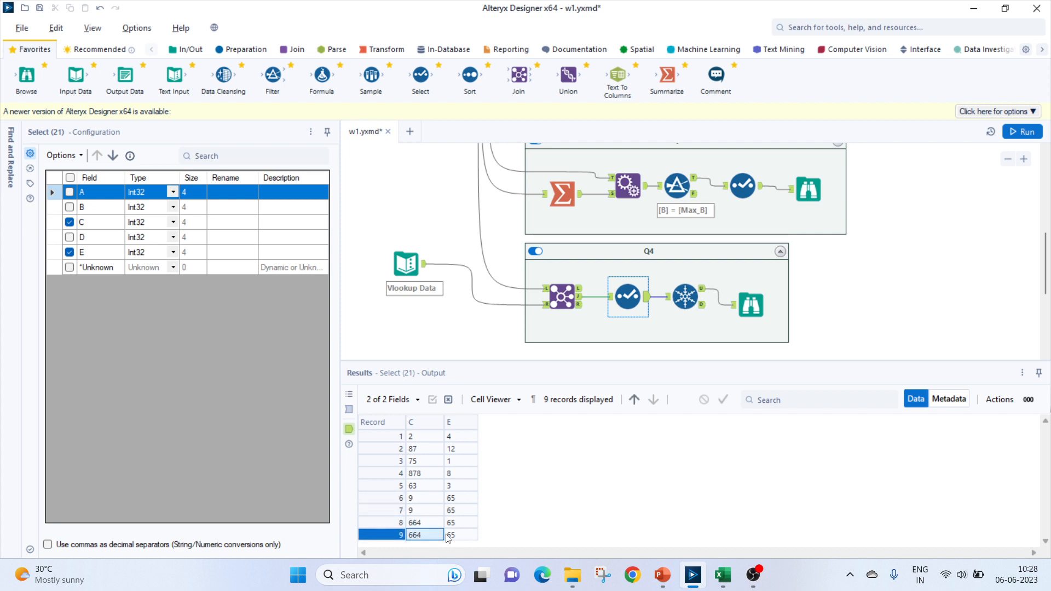
pyautogui.click(457, 499)
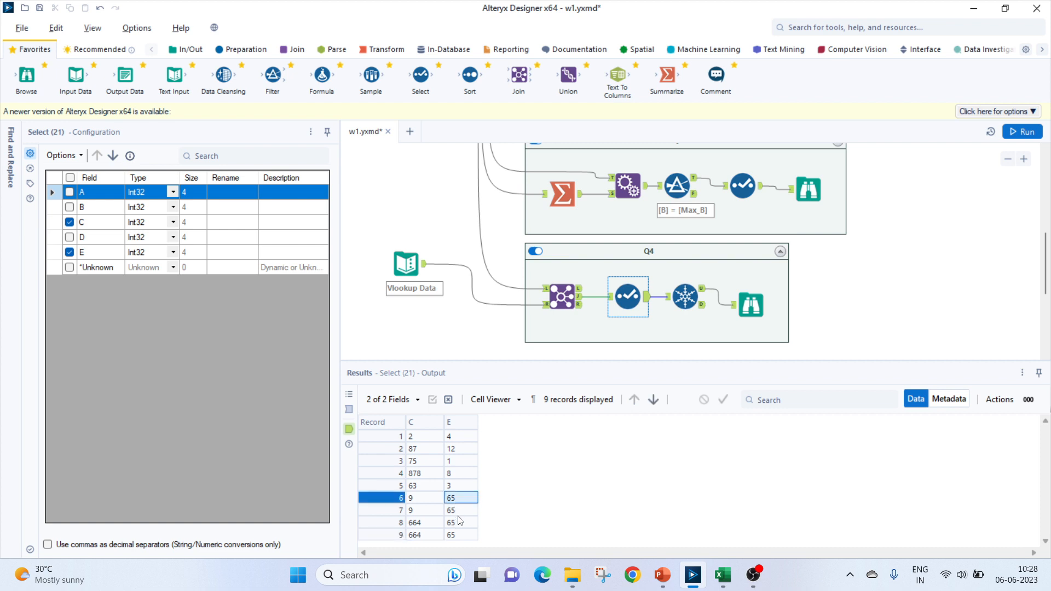
# Inspect the Q4 Unique tool's output, and compare it with lookup value A12 and VLOOKUP result H3 in Excel
pyautogui.click(689, 297)
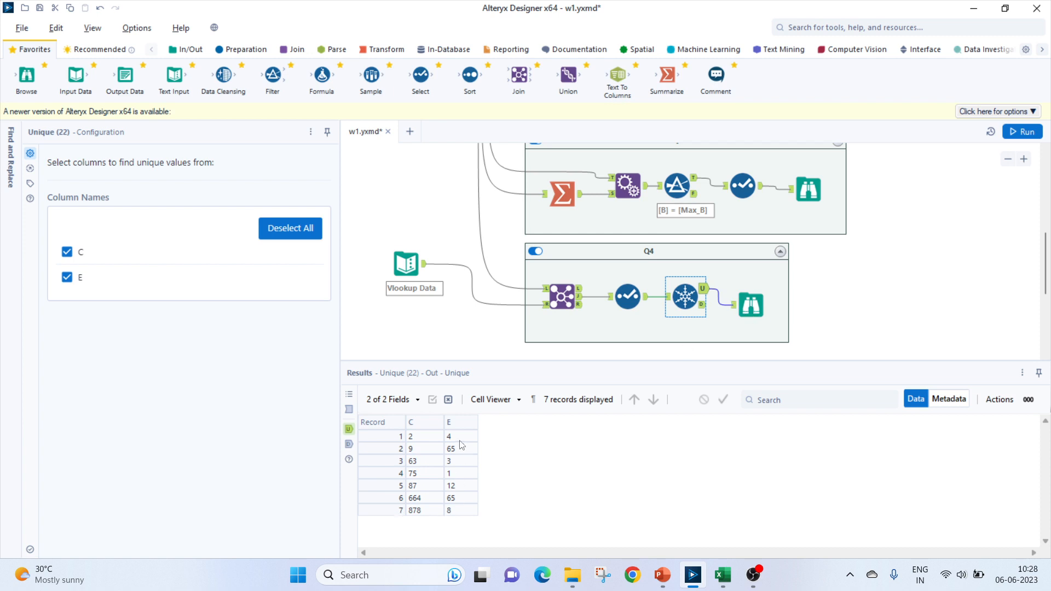
pyautogui.click(722, 575)
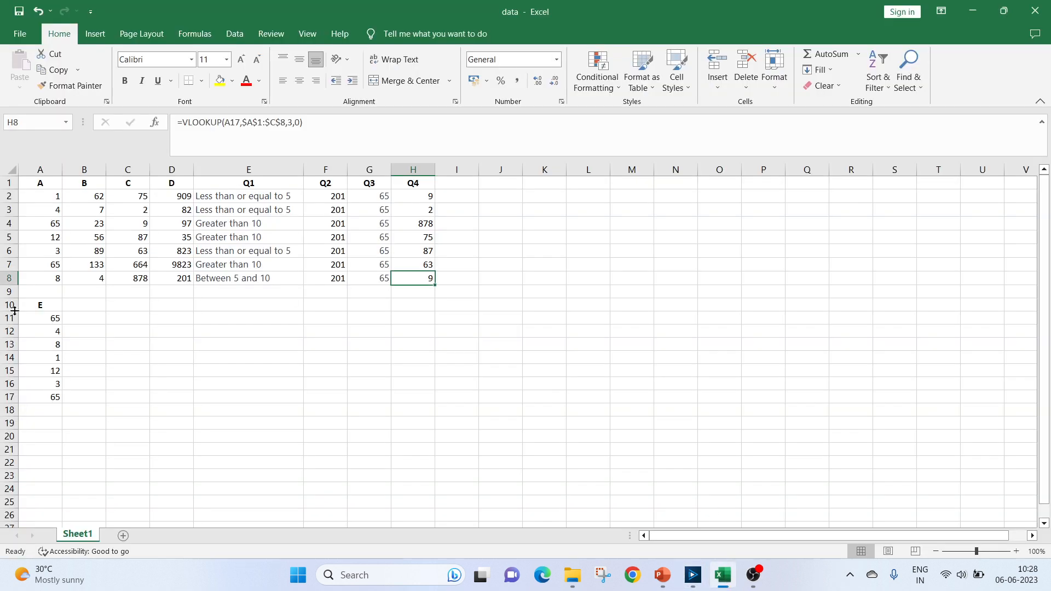
pyautogui.click(55, 332)
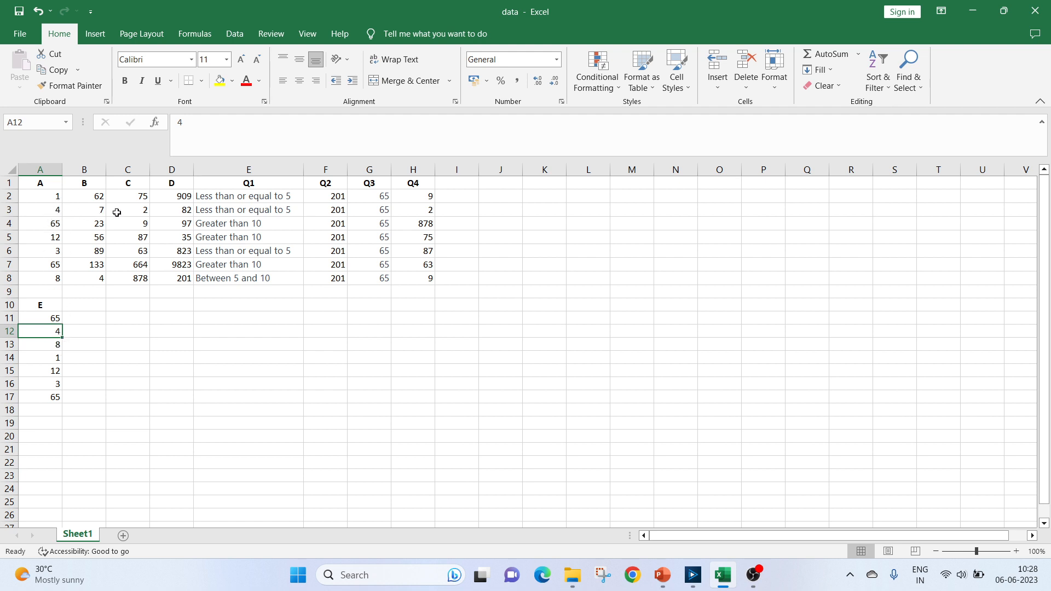
pyautogui.click(421, 210)
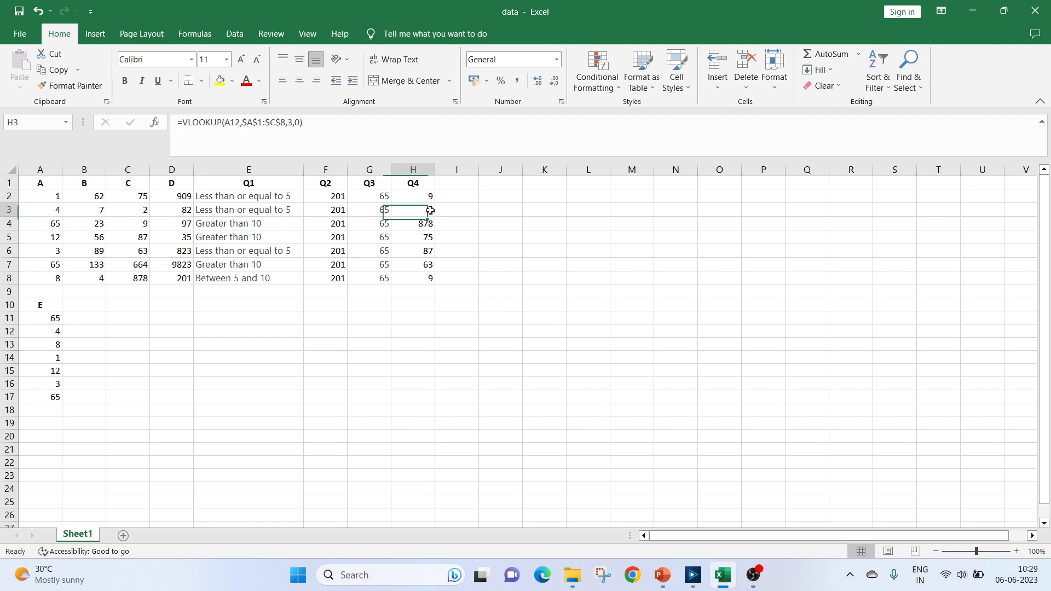
# Return to Alteryx Designer and compare the C values of the two Unique output records whose E value is 65
pyautogui.click(720, 579)
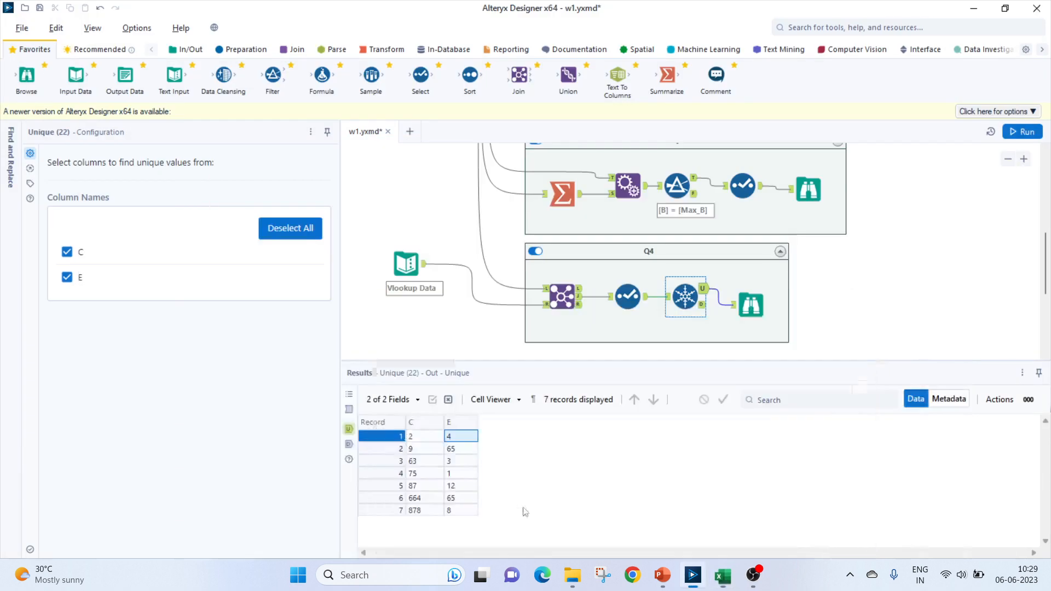
pyautogui.click(459, 450)
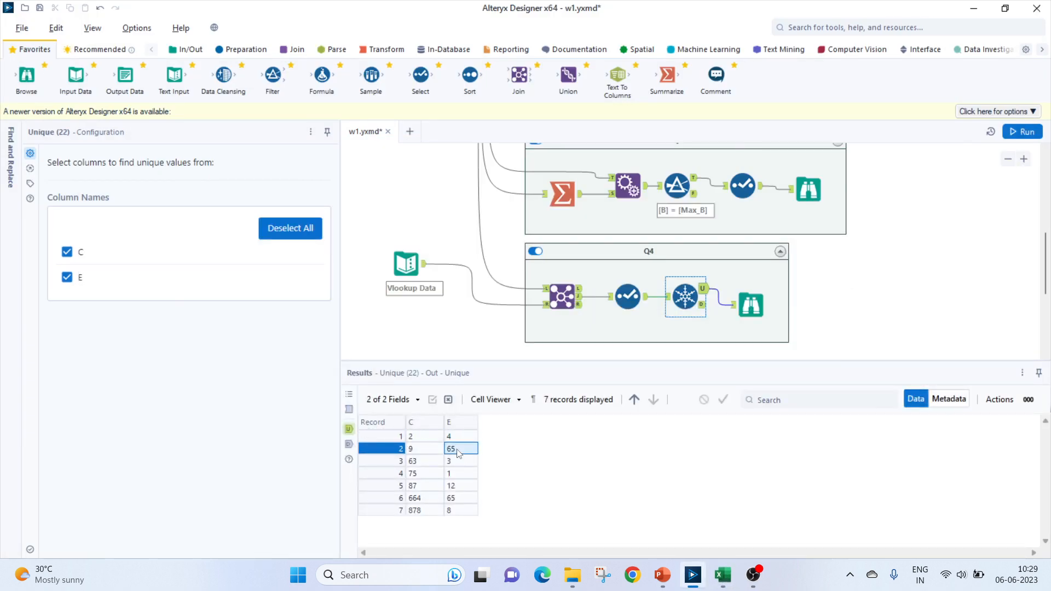
pyautogui.click(412, 450)
pyautogui.click(465, 497)
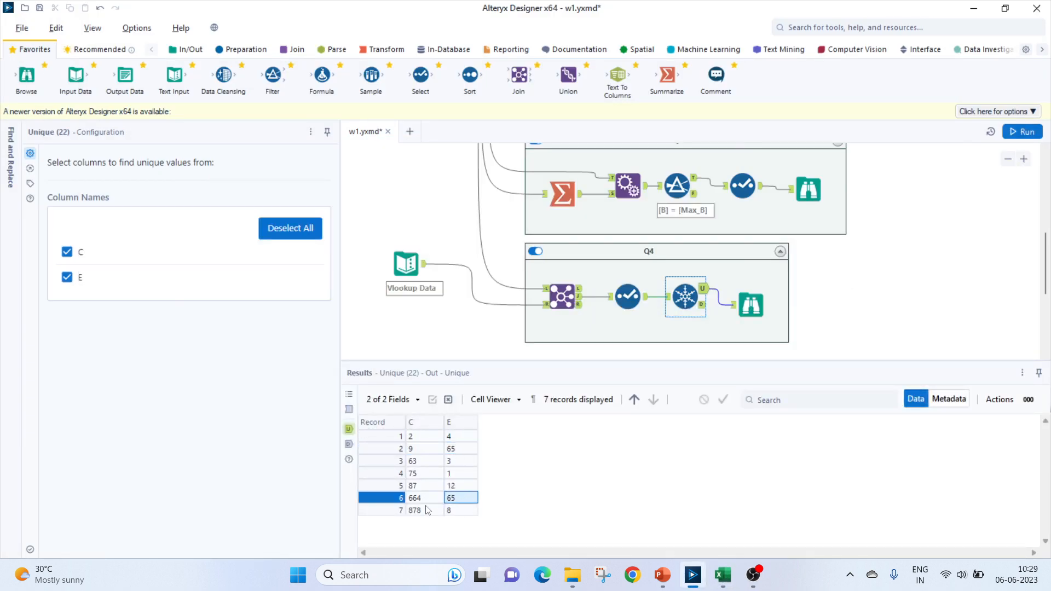
pyautogui.click(417, 500)
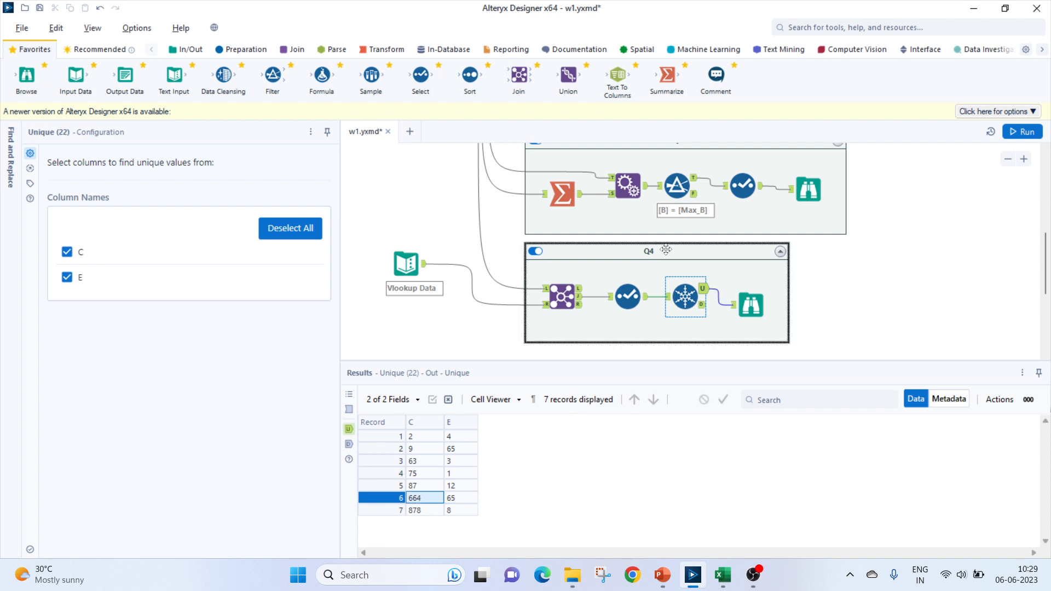